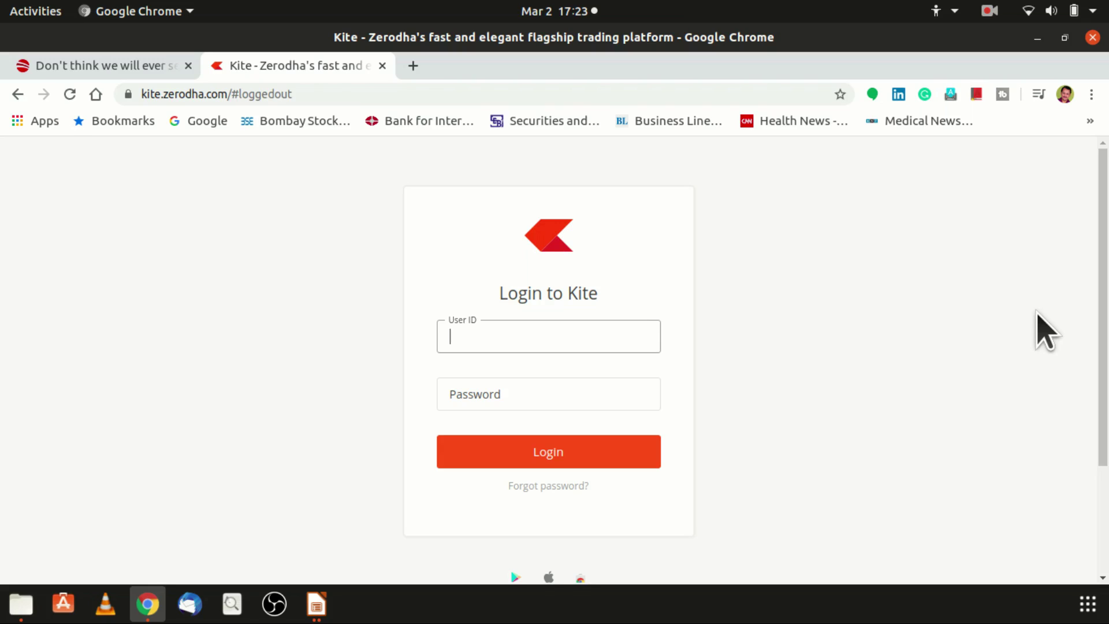
- Log in to Kite with the account's user ID and password, then enter the six-digit PIN
key("Tab")
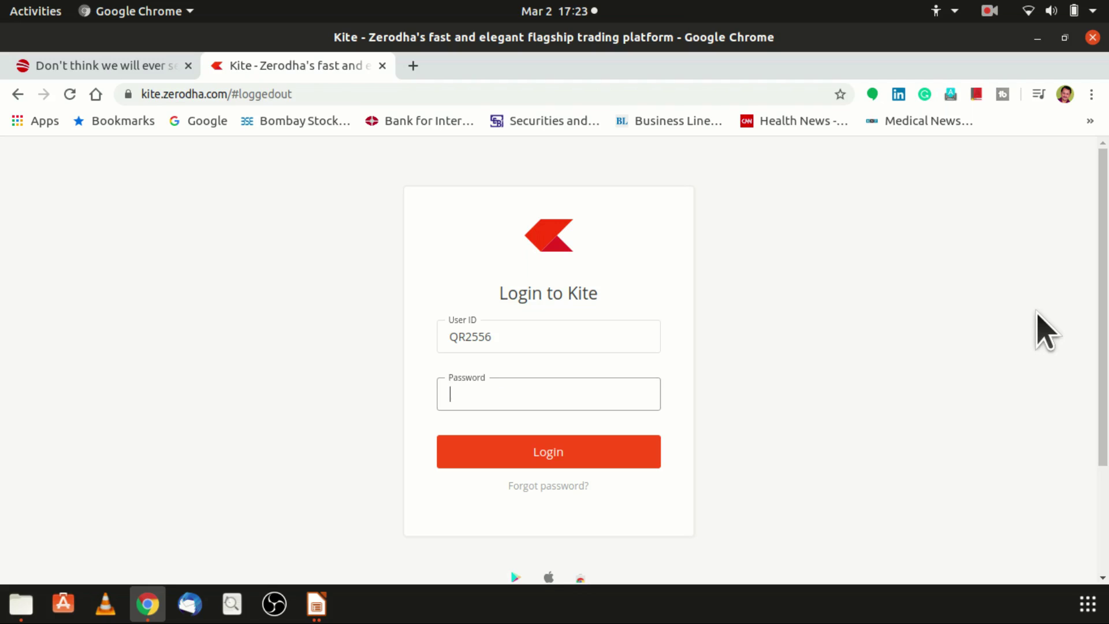
type("•••••••")
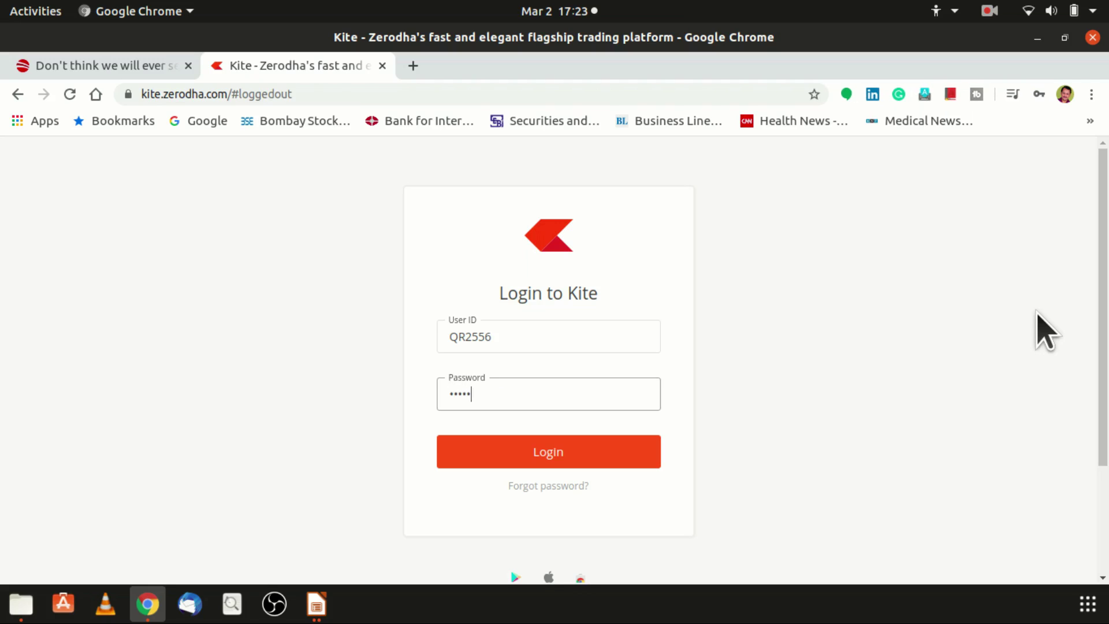
type("•••••")
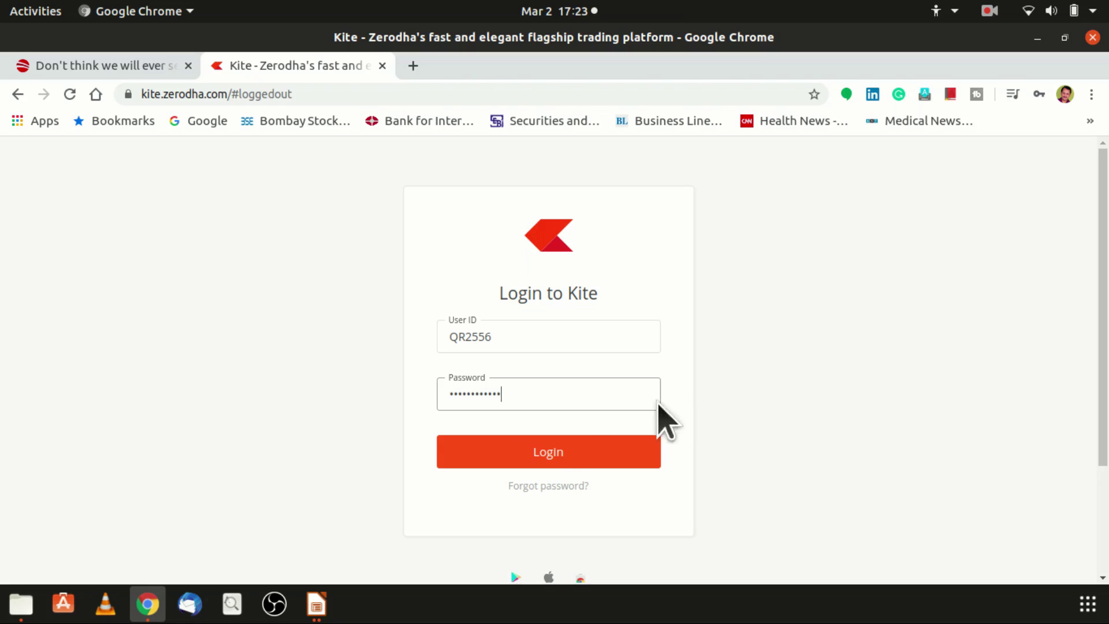
left_click(552, 455)
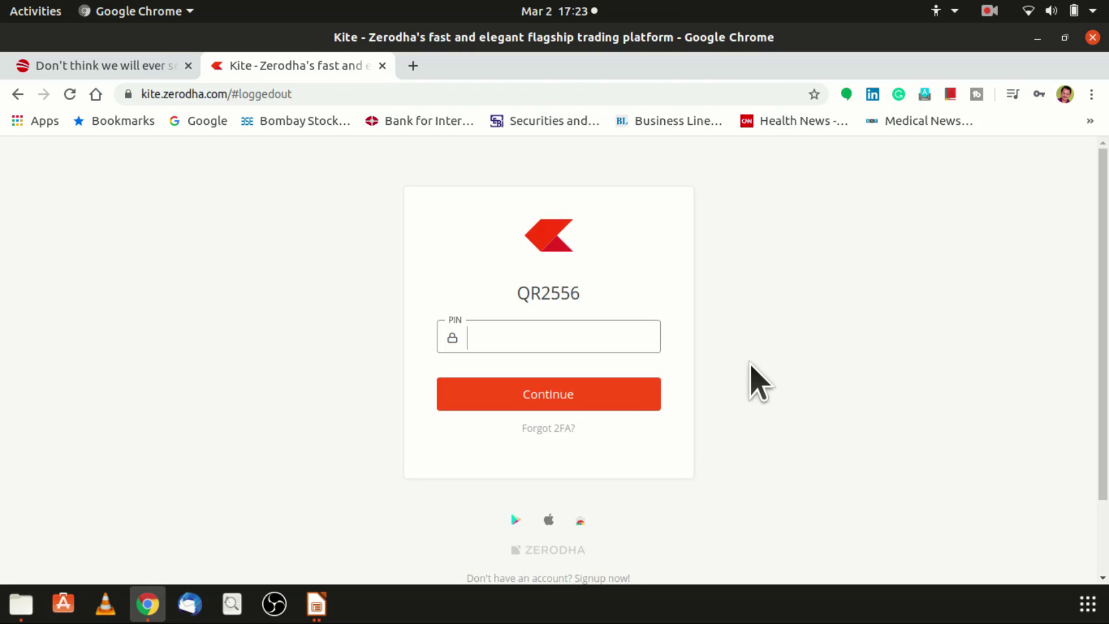
type("••••••")
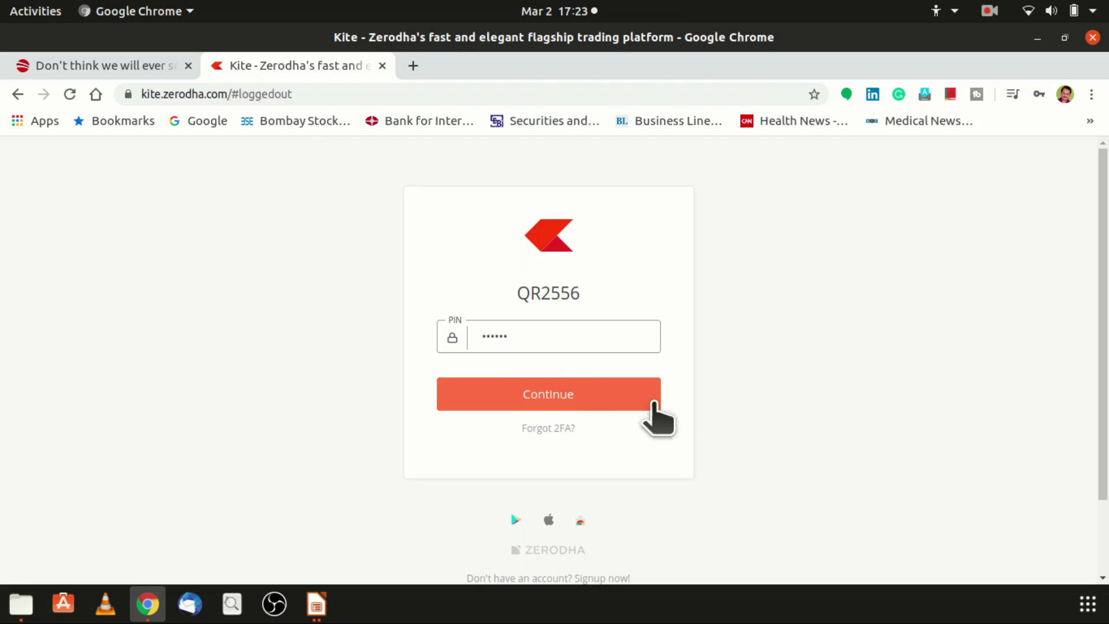
- Confirm the PIN, dismiss Chrome's 'Update password?' bubble, and scroll down to the SBI Cards IPO card
left_click(540, 397)
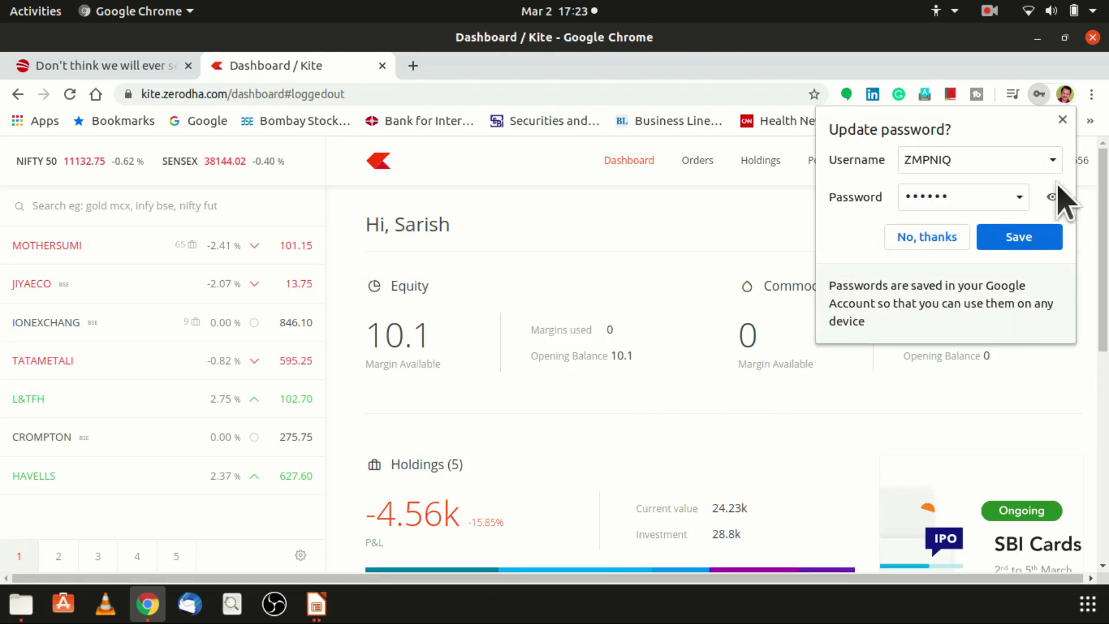
left_click(1062, 120)
scroll(725, 377, "down", 5)
scroll(719, 378, "down", 1)
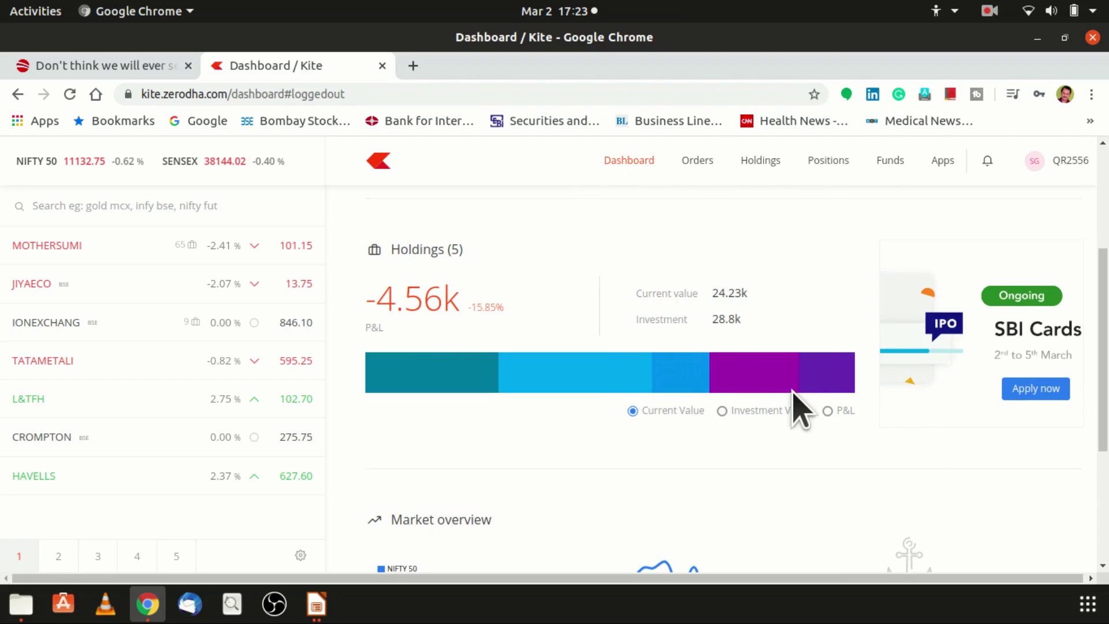
scroll(920, 436, "down", 1)
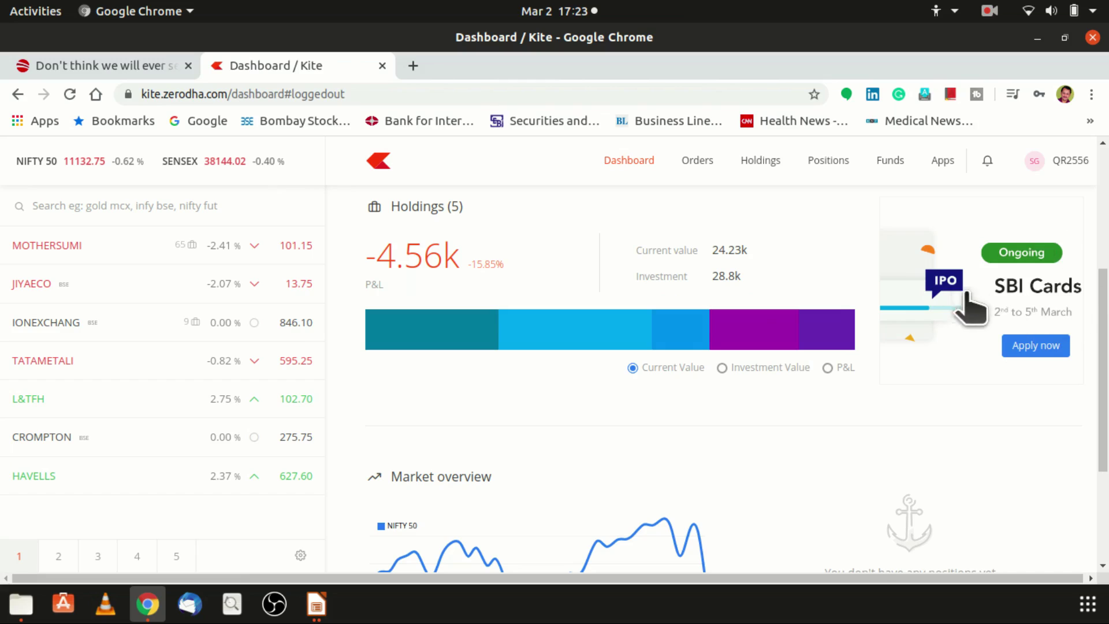
- Open Console's IPO page from the SBI Cards Apply now button, dismissing the stray pop-up menu
left_click(1034, 349)
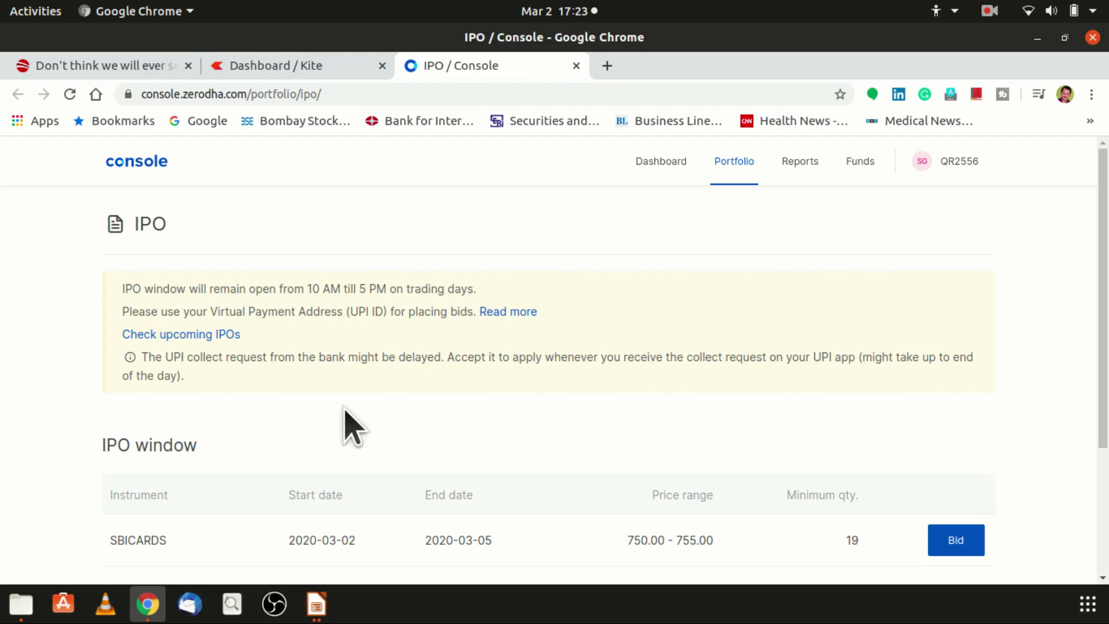
scroll(275, 272, "down", 1)
right_click(280, 266)
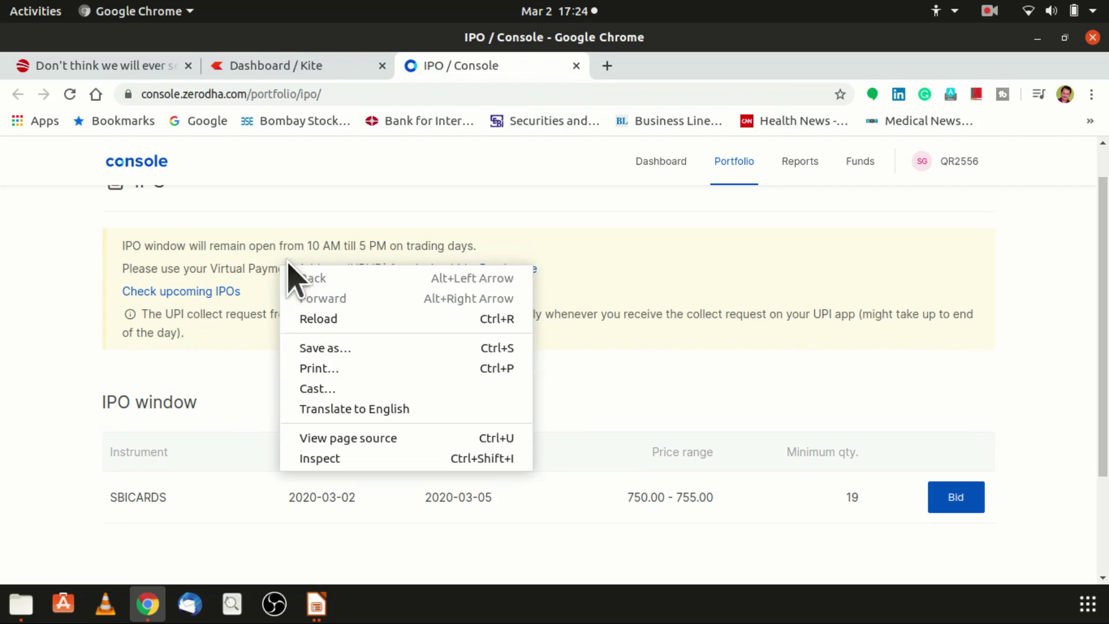
left_click(656, 248)
scroll(527, 334, "up", 1)
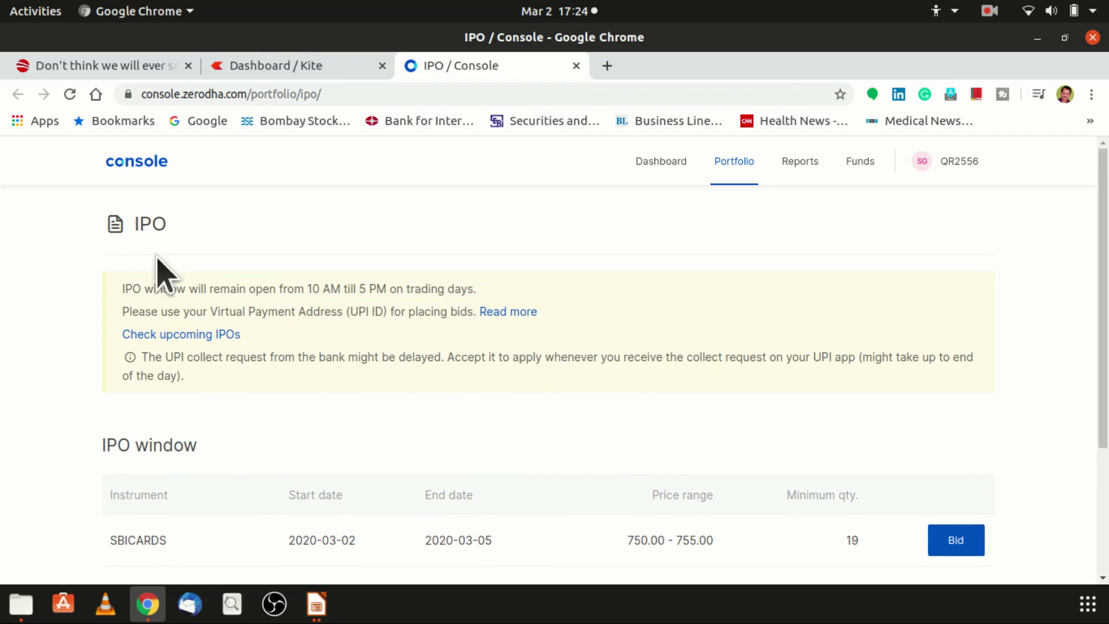
- Highlight the IPO page notices, including the one about IPO window hours
left_click_drag(120, 288, 483, 290)
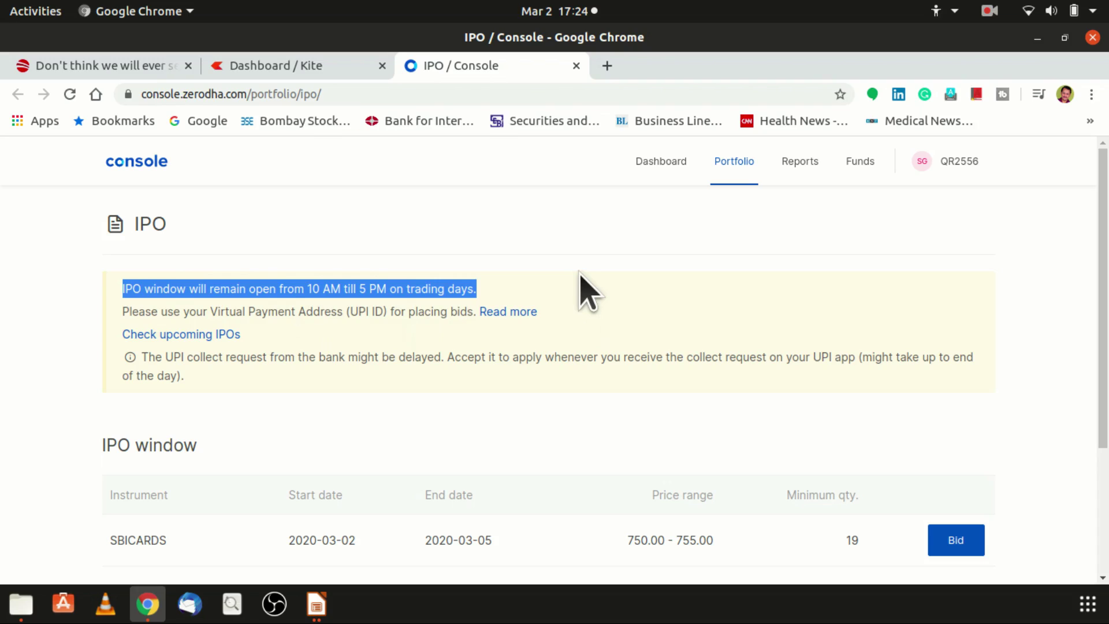
left_click(605, 311)
scroll(607, 315, "down", 3)
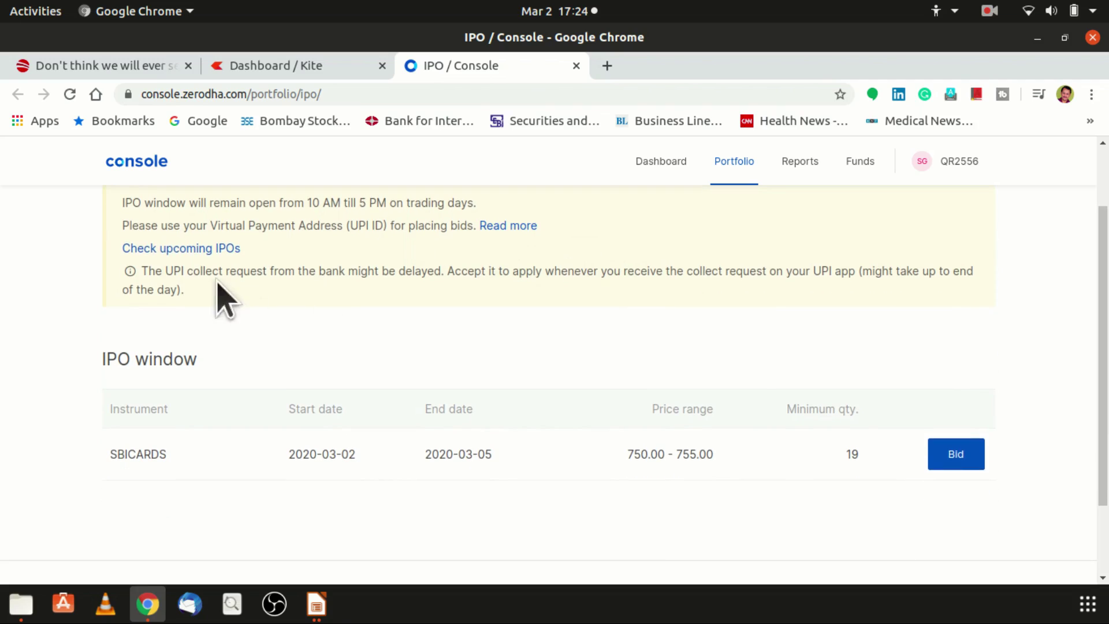
left_click_drag(123, 226, 473, 226)
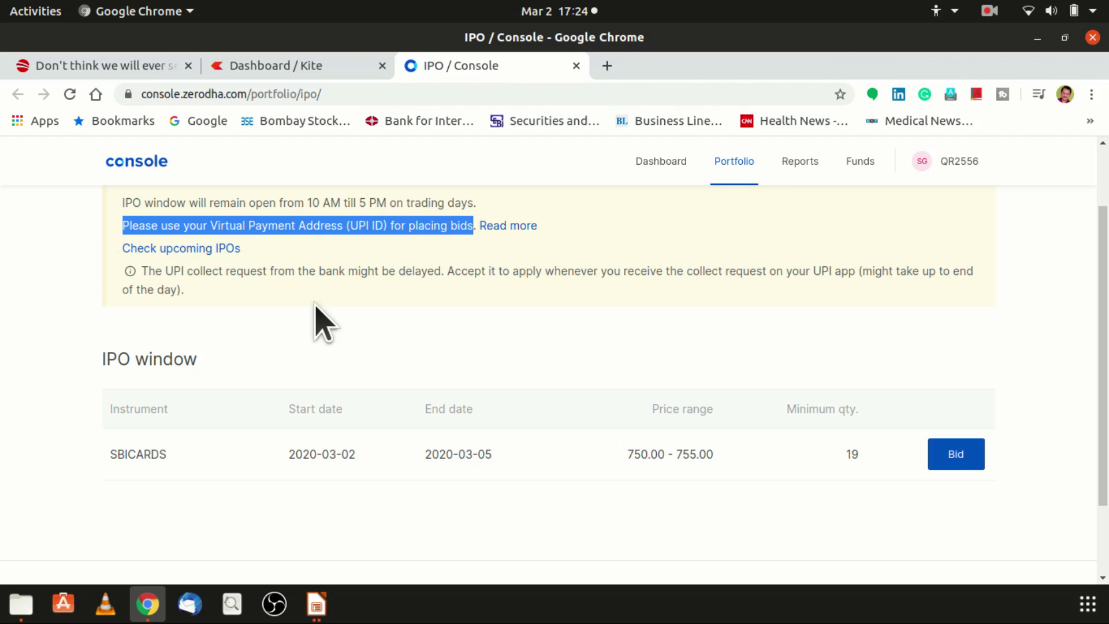
- Scroll to the IPO window table and highlight its heading above the SBICARDS 750.00–755.00 row
scroll(324, 324, "down", 1)
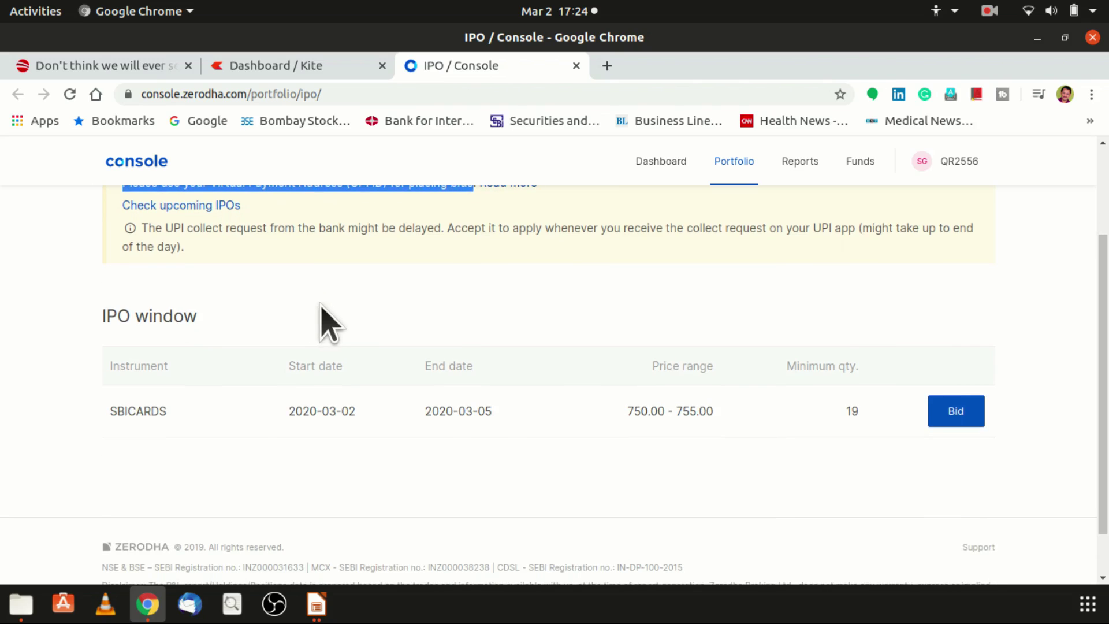
scroll(321, 323, "down", 1)
left_click_drag(107, 273, 206, 296)
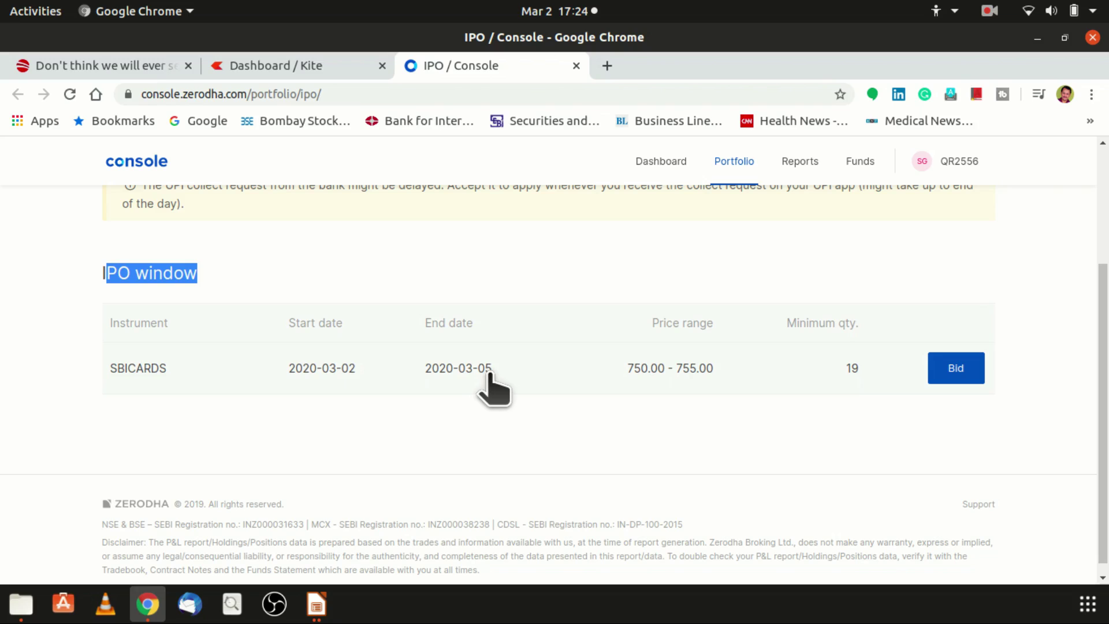
left_click(693, 312)
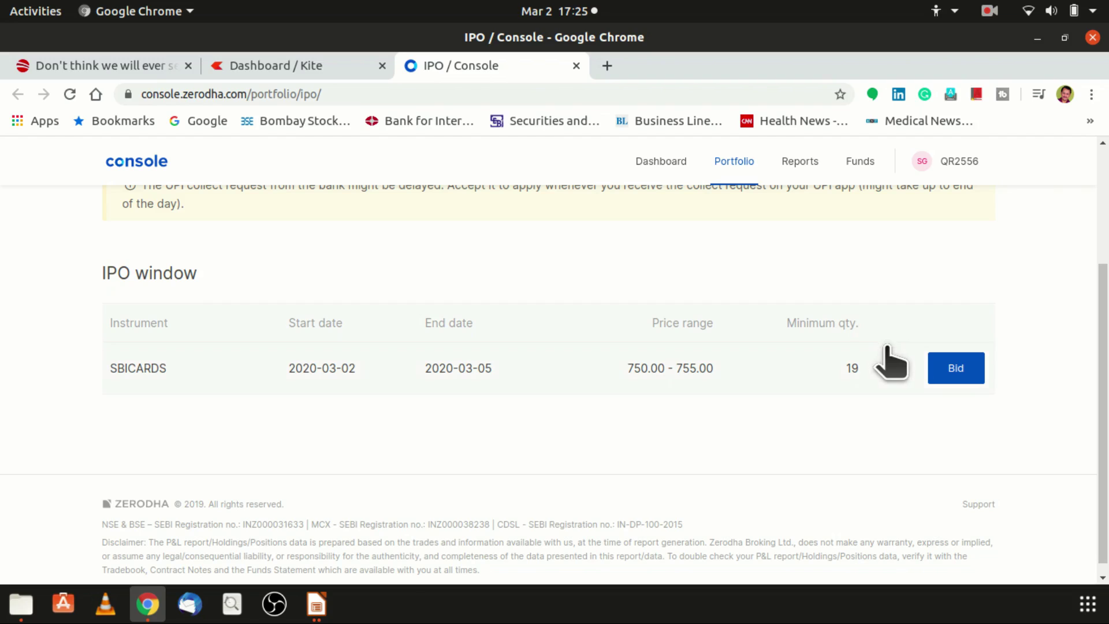
- Open the SBICARDS bid form, review it, and expand the Investor type choices
left_click(956, 369)
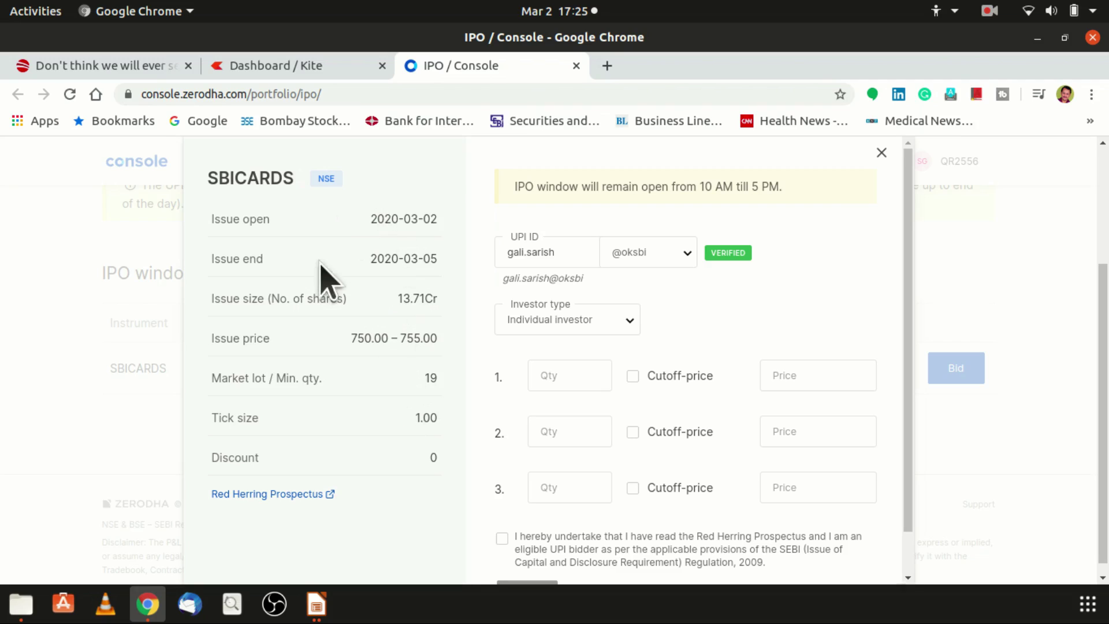
scroll(347, 284, "down", 1)
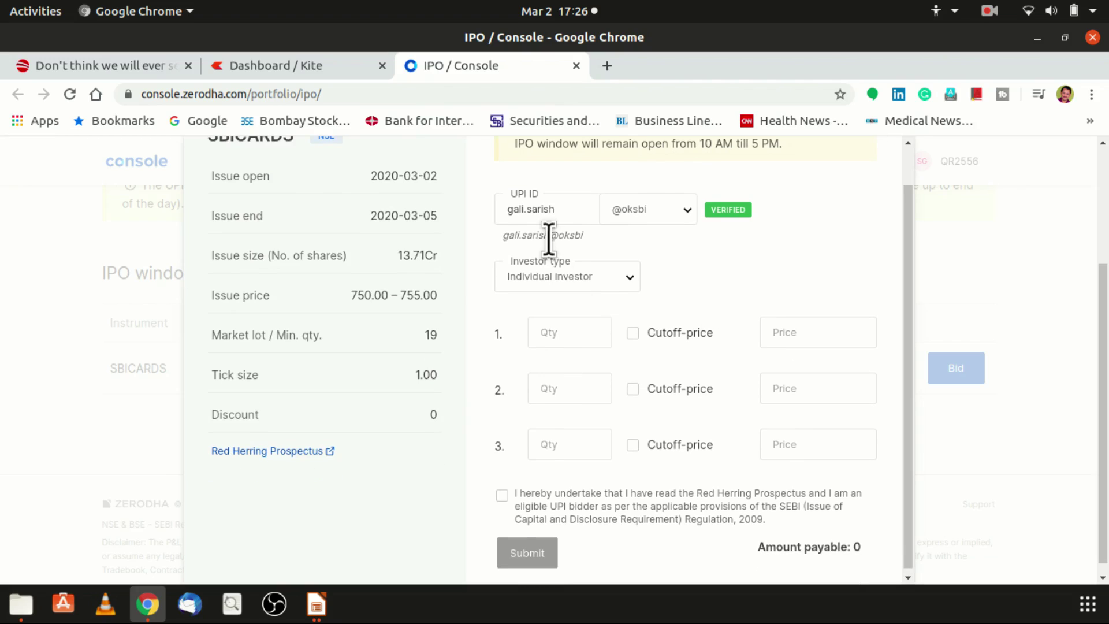
scroll(557, 250, "up", 1)
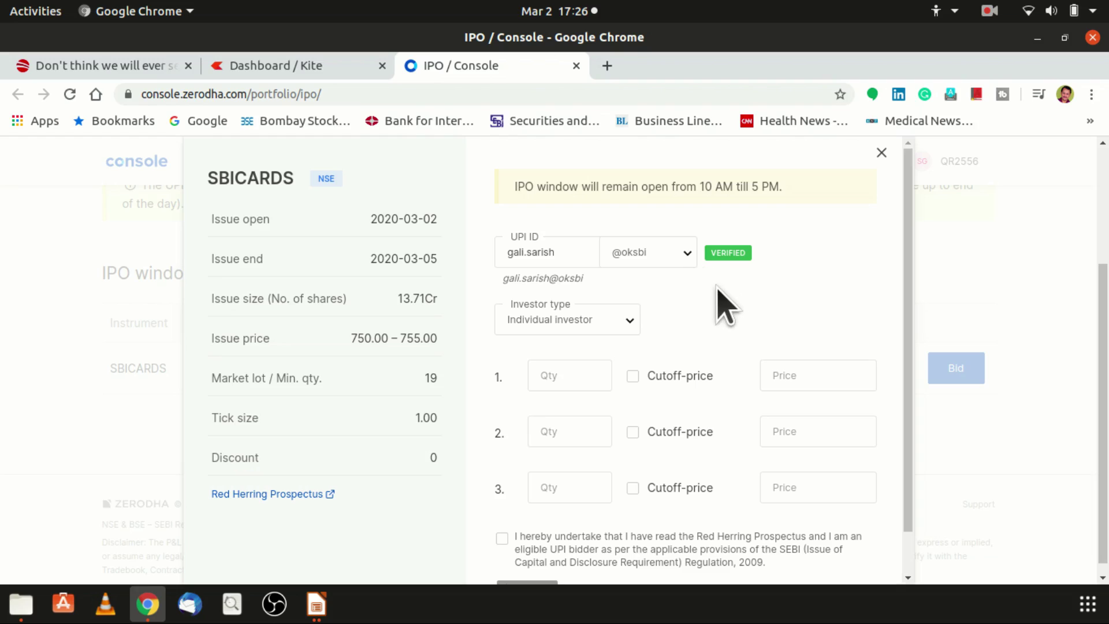
scroll(719, 315, "down", 1)
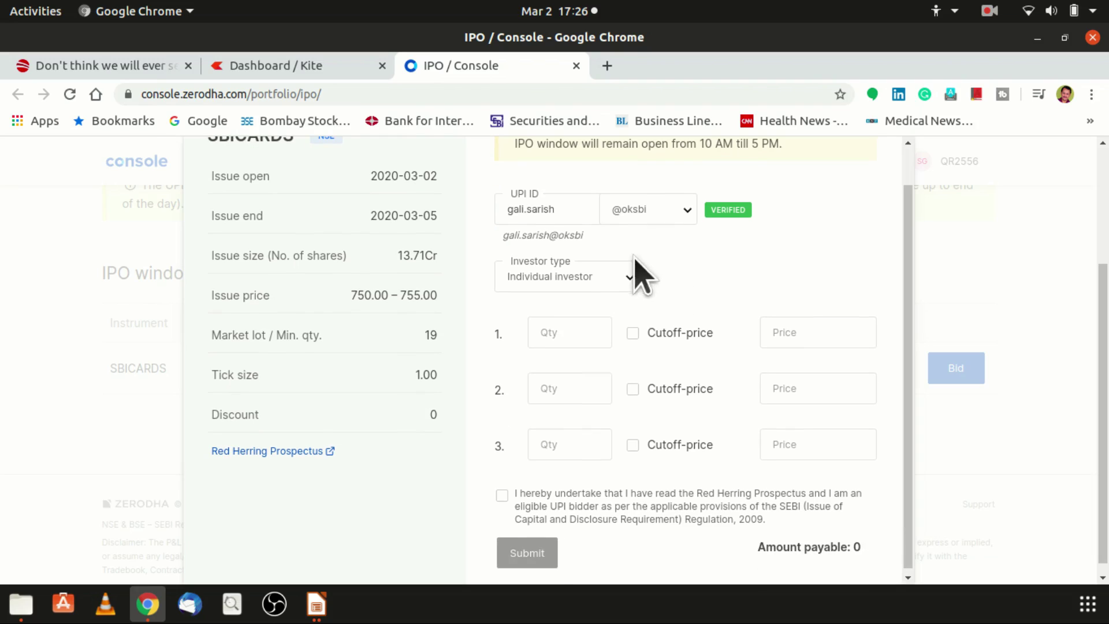
left_click(578, 278)
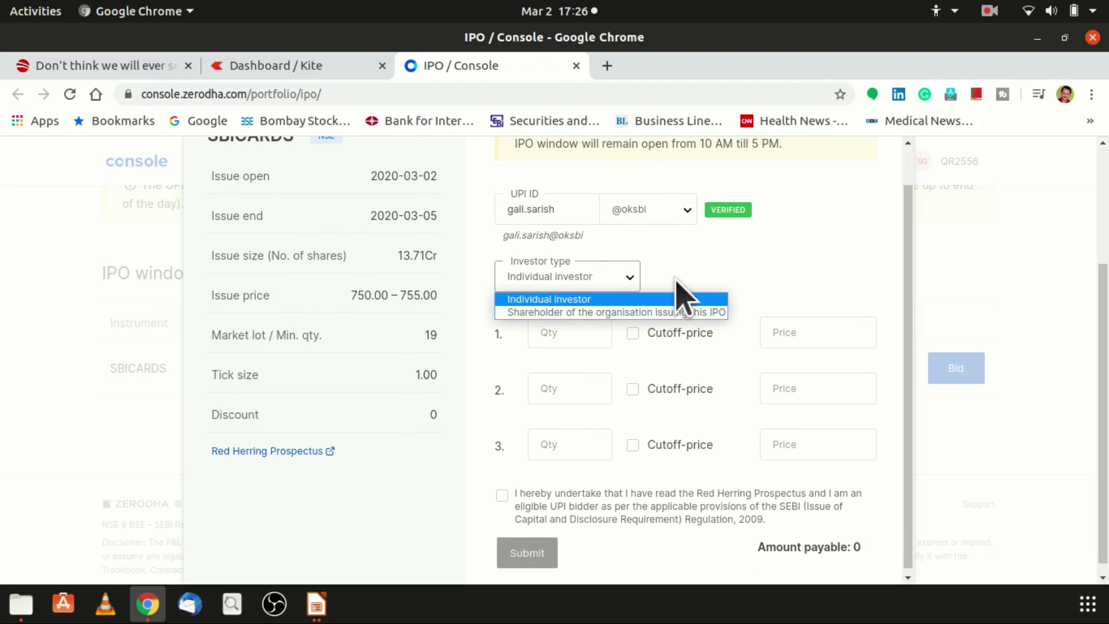
- Keep Individual investor and bid 19 shares at 755, ticking the Red Herring Prospectus declaration
left_click(716, 298)
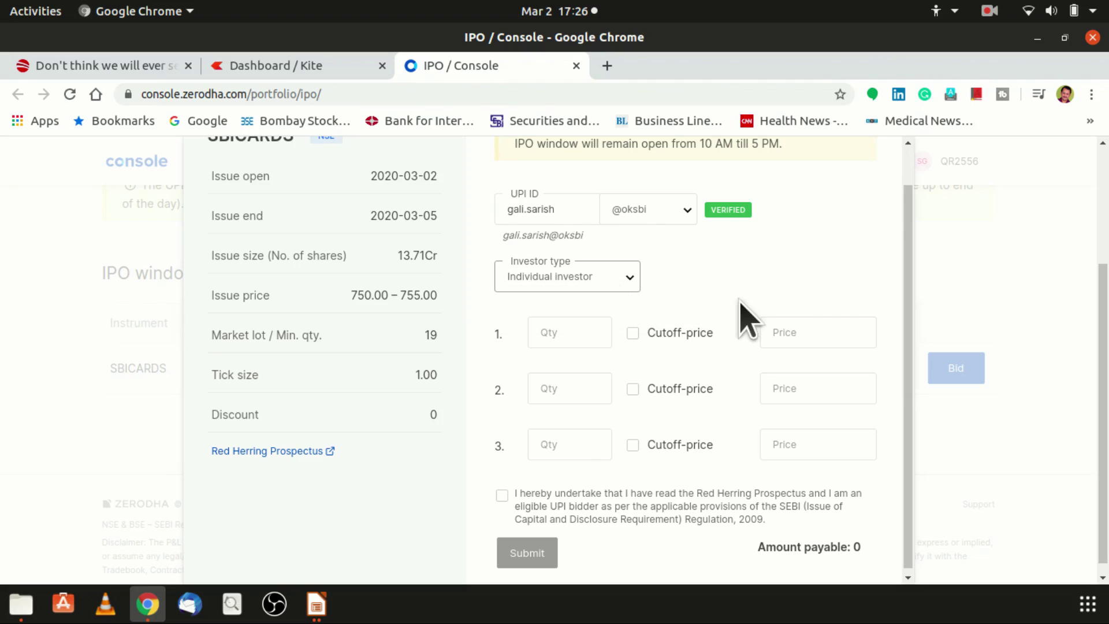
left_click(549, 333)
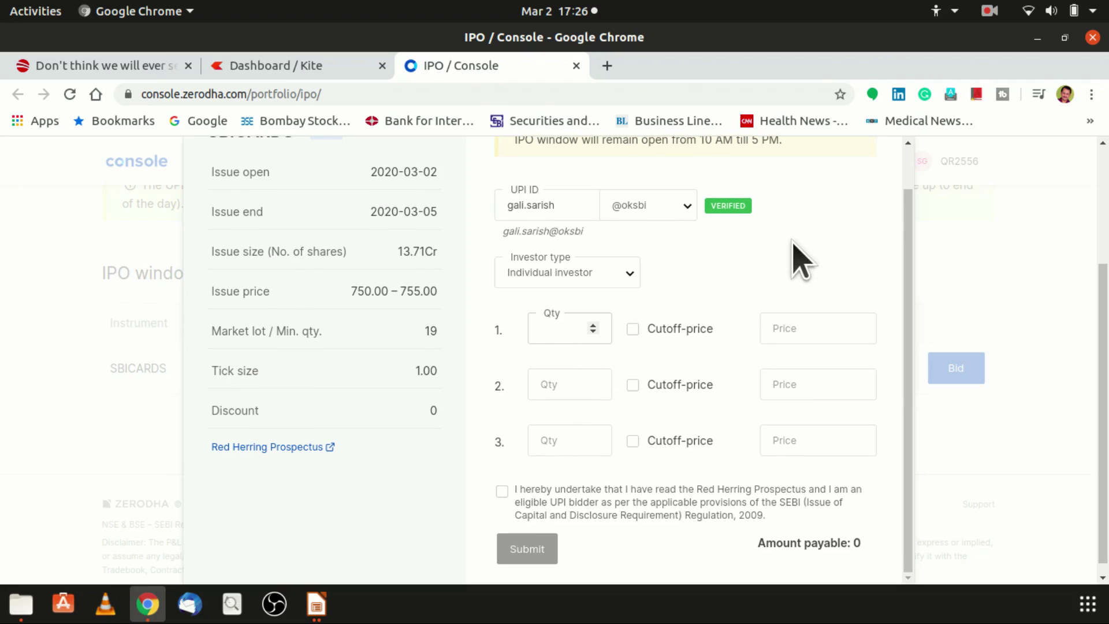
type("19")
left_click(812, 323)
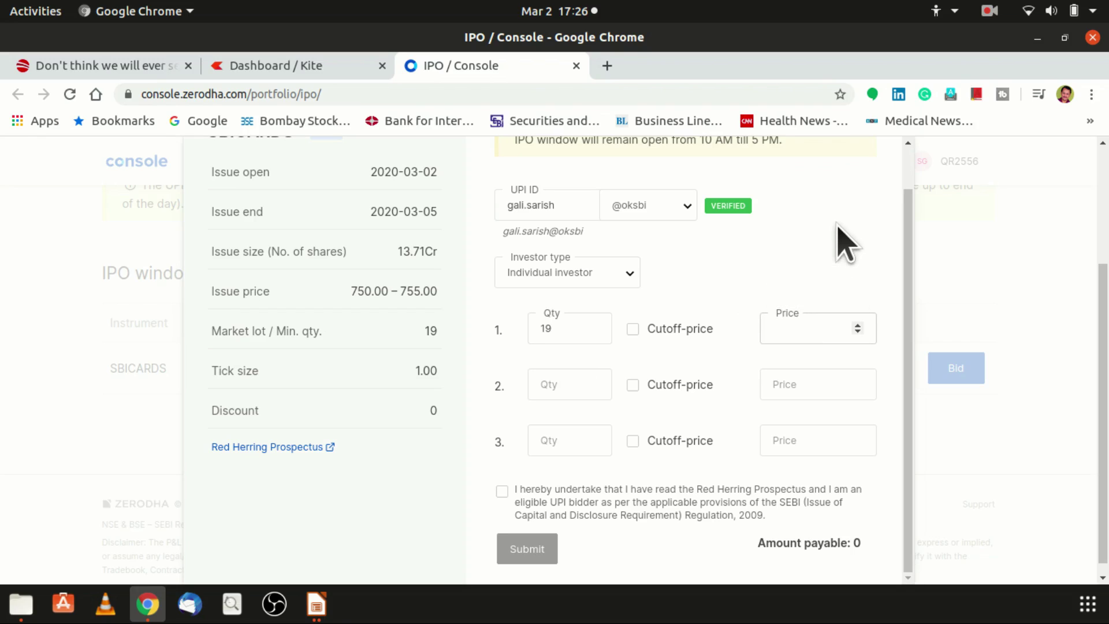
type("755")
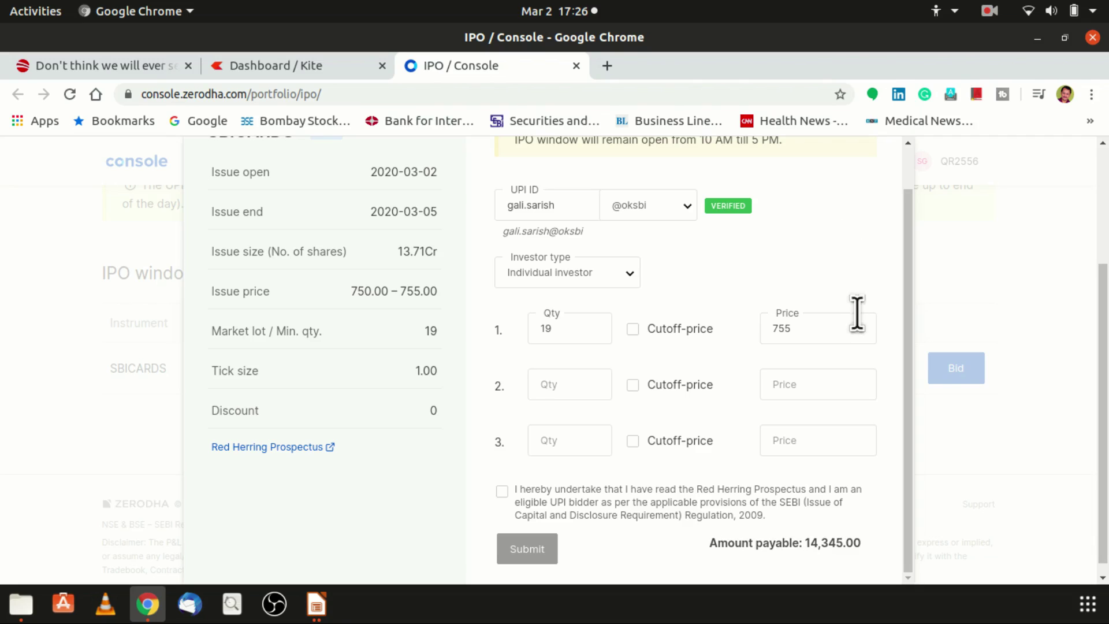
scroll(857, 314, "down", 1)
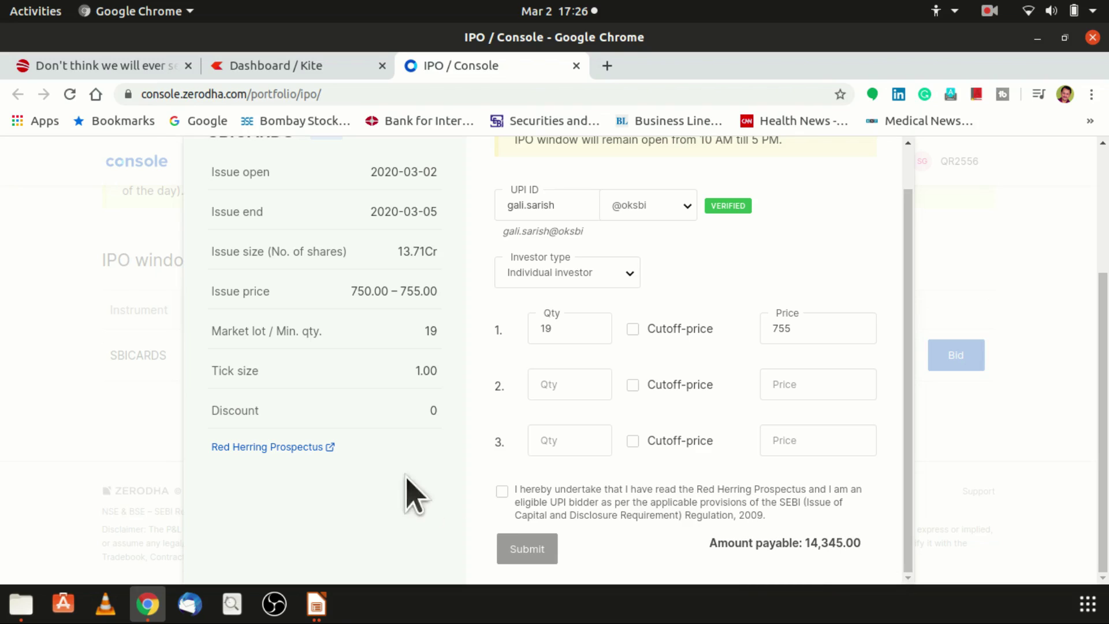
left_click(502, 491)
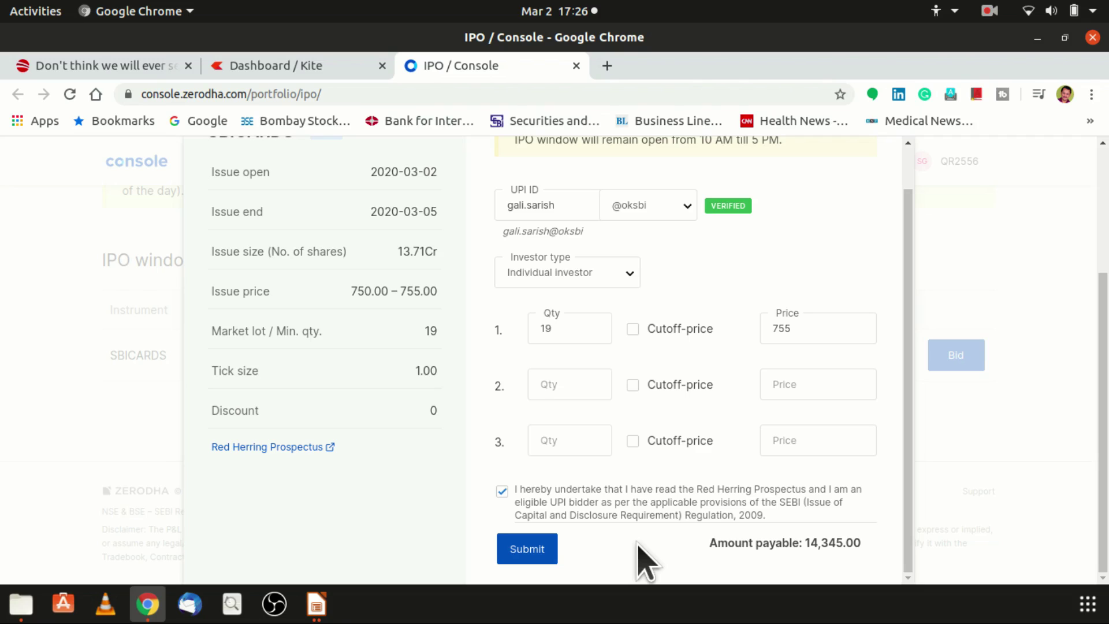
- Close the SBICARDS bid form and the Console IPO tab
scroll(644, 559, "up", 2)
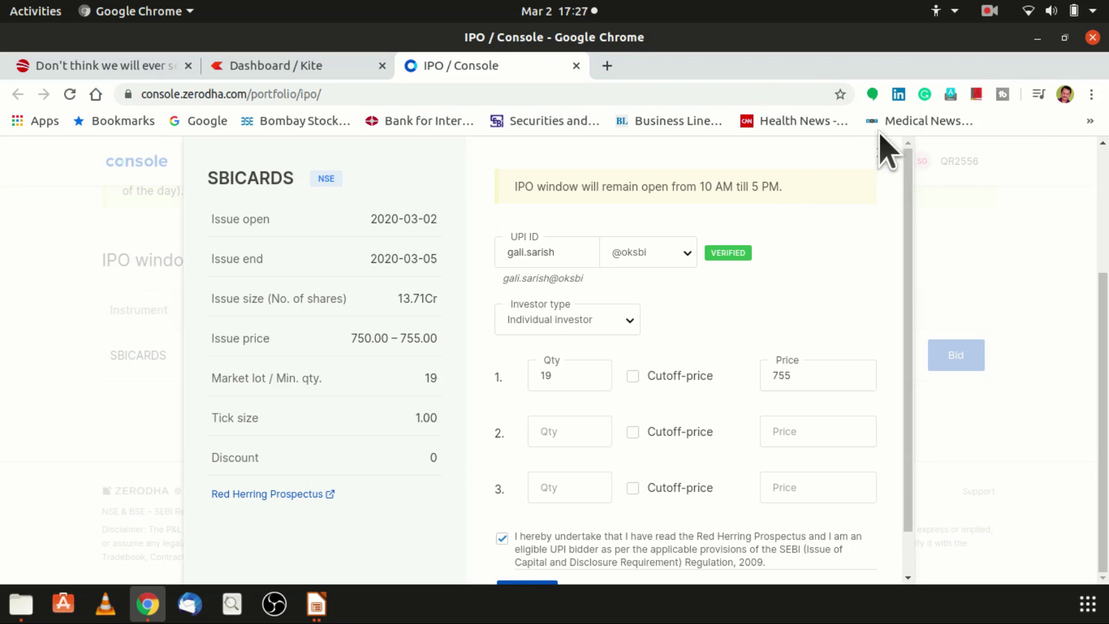
left_click(881, 152)
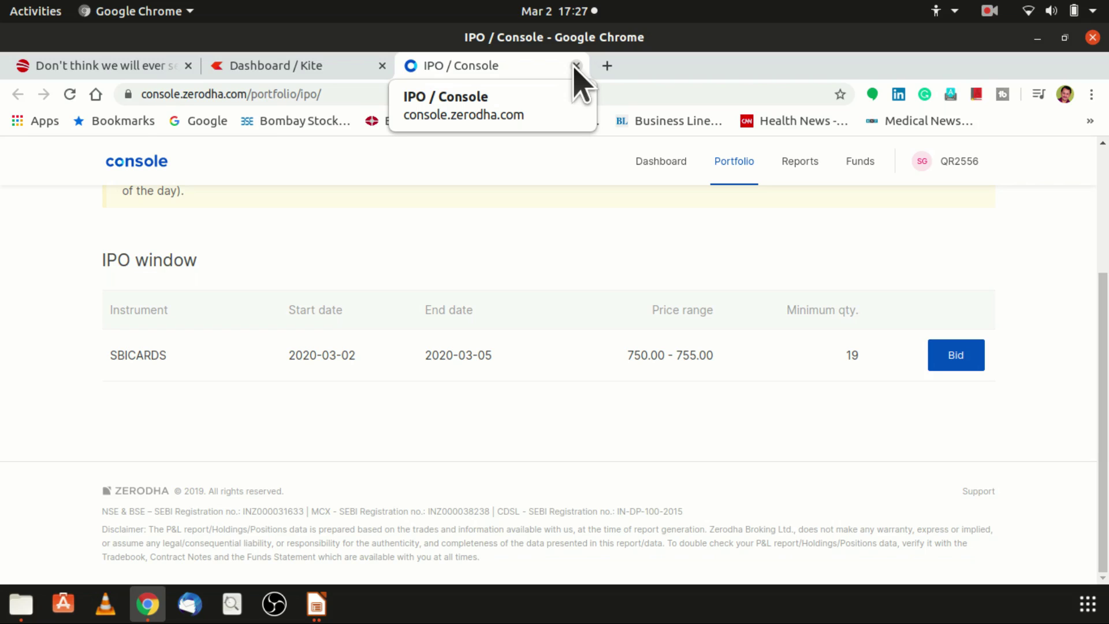
left_click(576, 65)
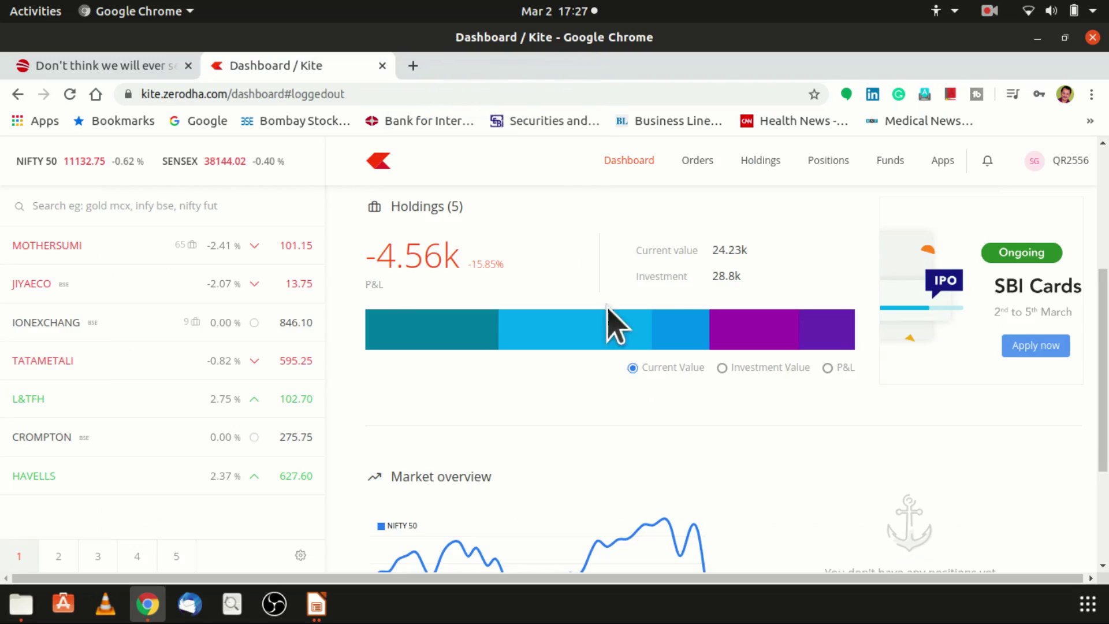
- Switch to the LibreOffice Impress 'How to apply for SBI Cards IPO' presentation with Alt+Tab
key("alt+Tab")
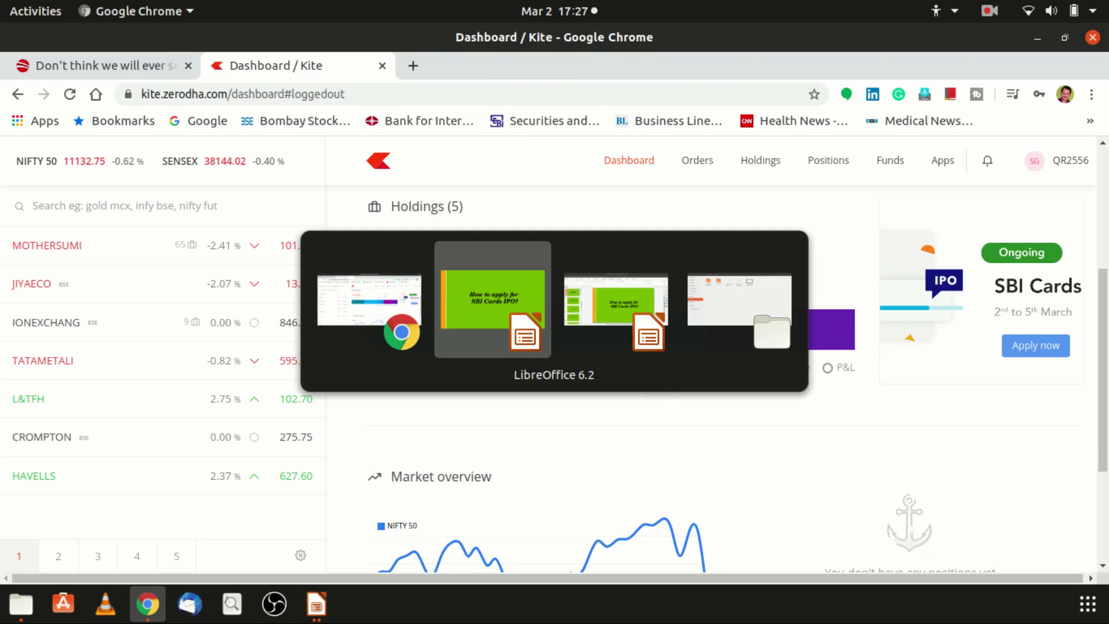